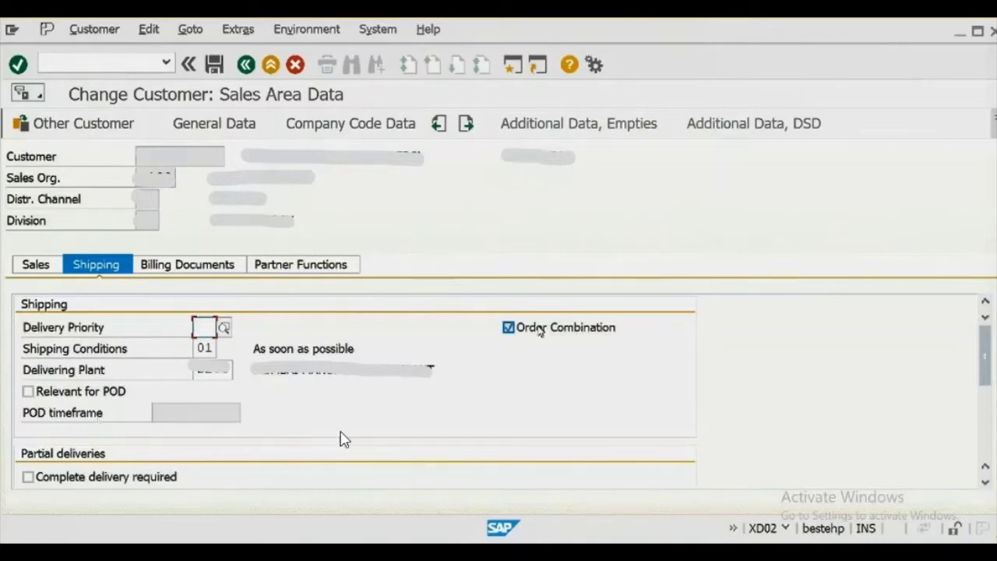
pyautogui.press('Right')
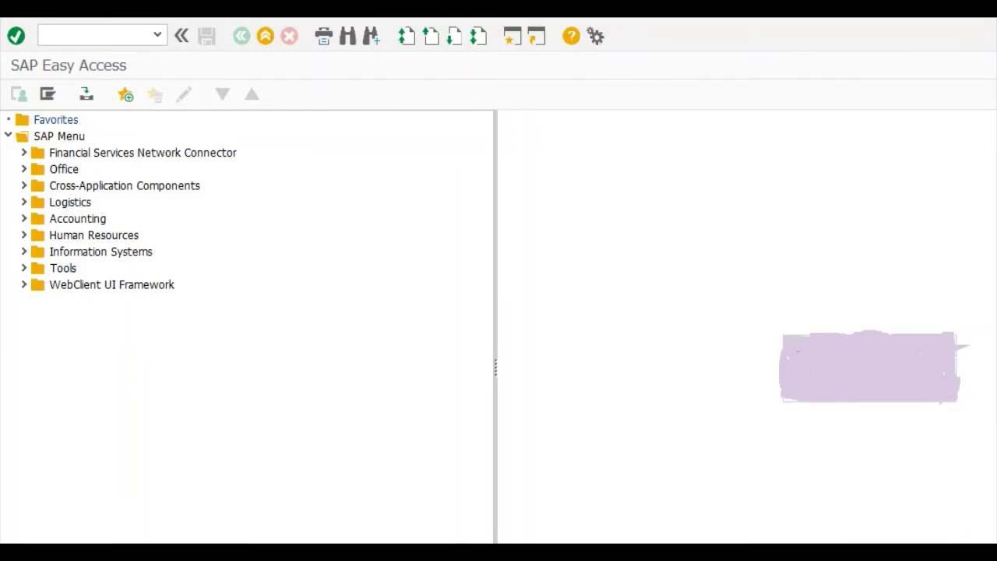
# Step: Run transaction spro and display the SAP Reference IMG
pyautogui.click(114, 36)
pyautogui.write('spro')
pyautogui.press('Return')
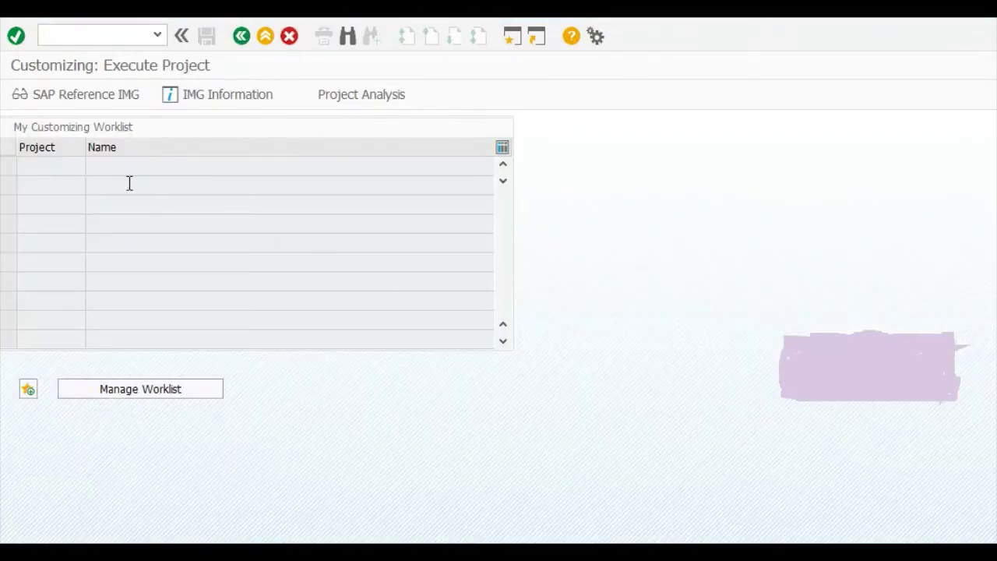
pyautogui.click(99, 107)
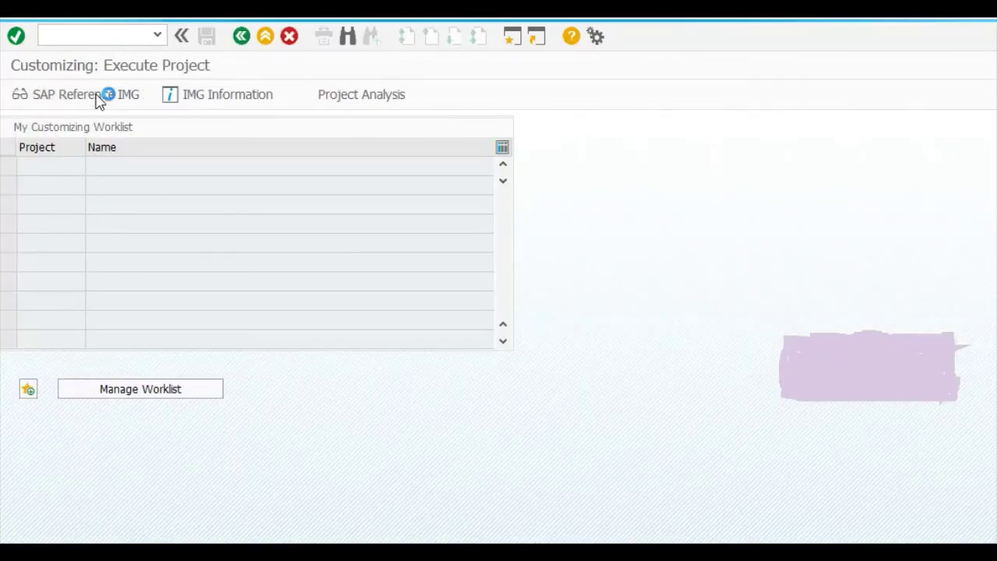
# Step: Open the Define Terms Of Payment activity under Sales and Distribution, Master Data, Business Partners, Customers, Billing Document
pyautogui.scroll(-4, 195, 350)
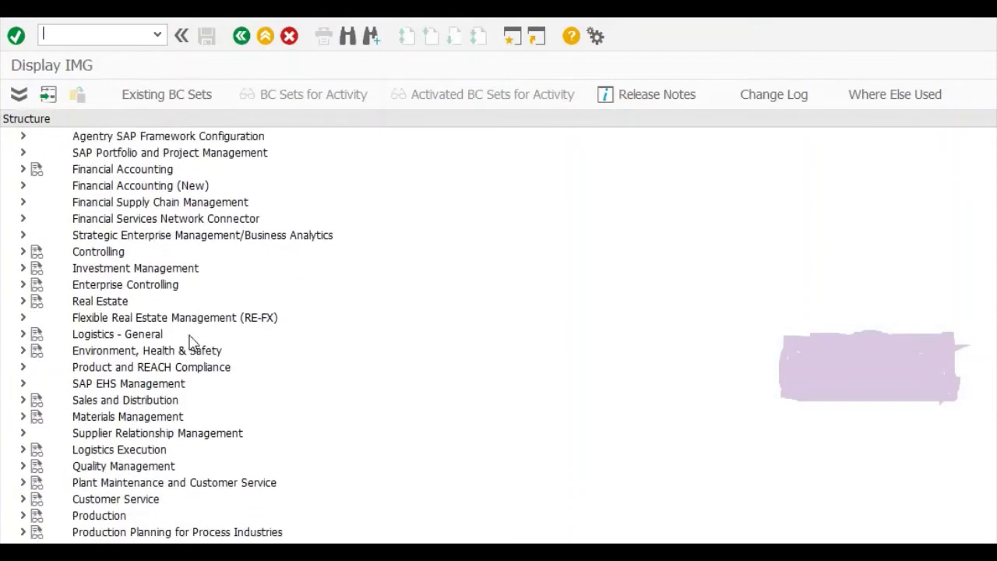
pyautogui.scroll(-3, 280, 337)
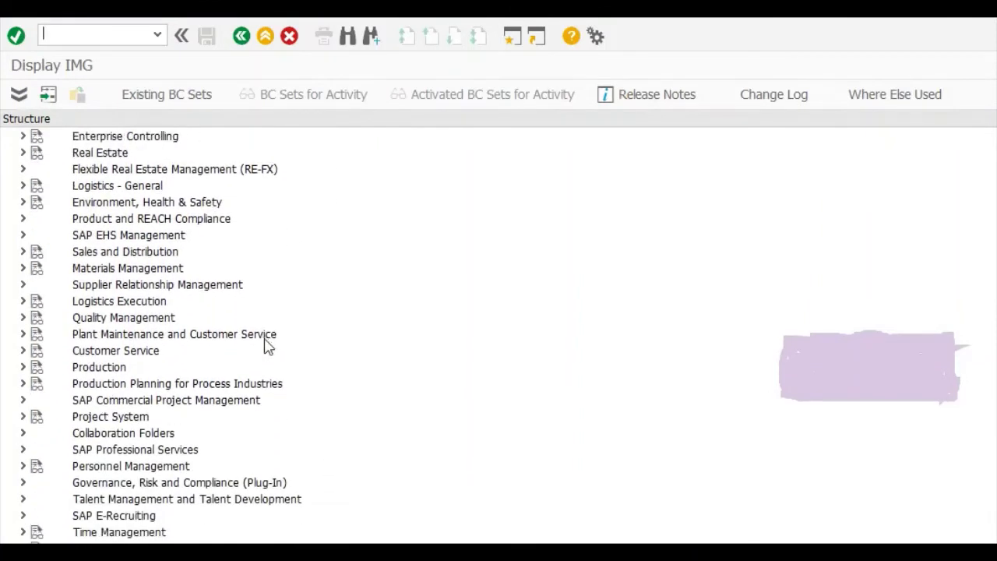
pyautogui.scroll(-1, 35, 259)
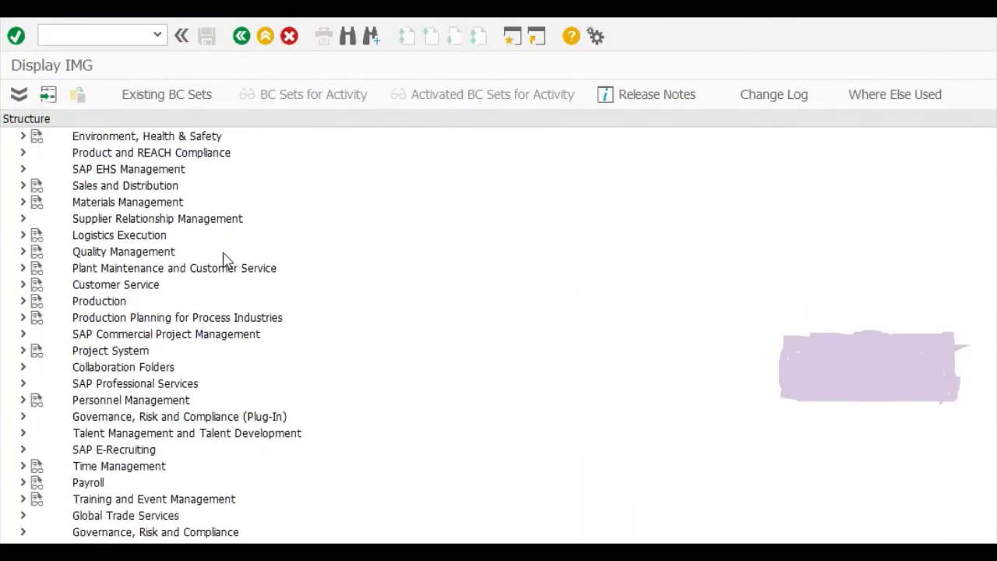
pyautogui.click(23, 186)
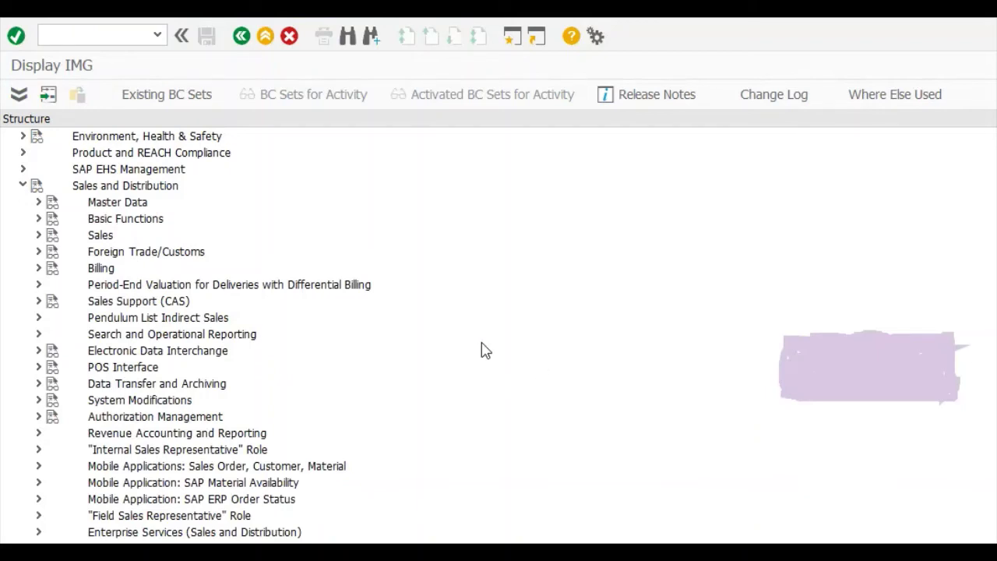
pyautogui.click(39, 202)
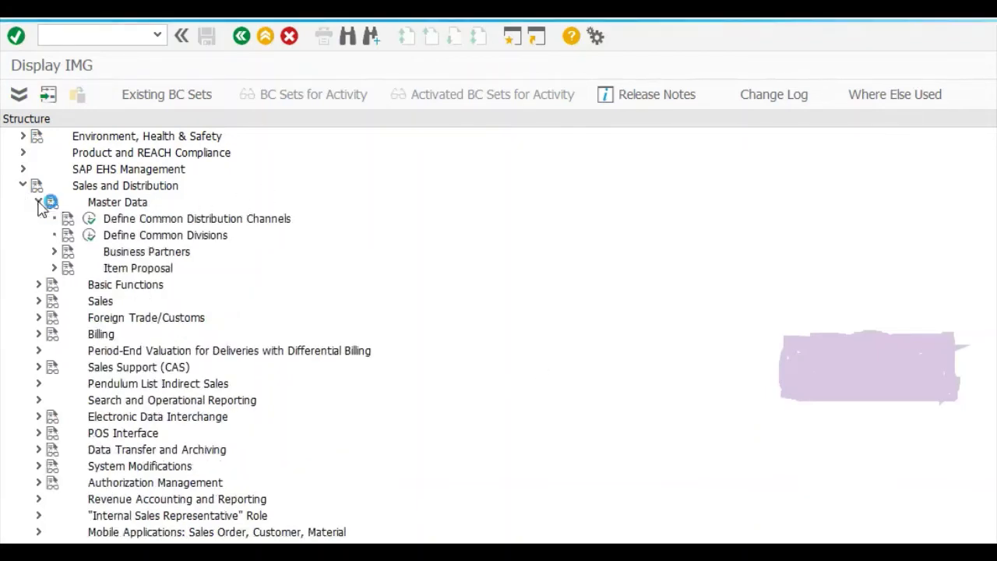
pyautogui.click(54, 251)
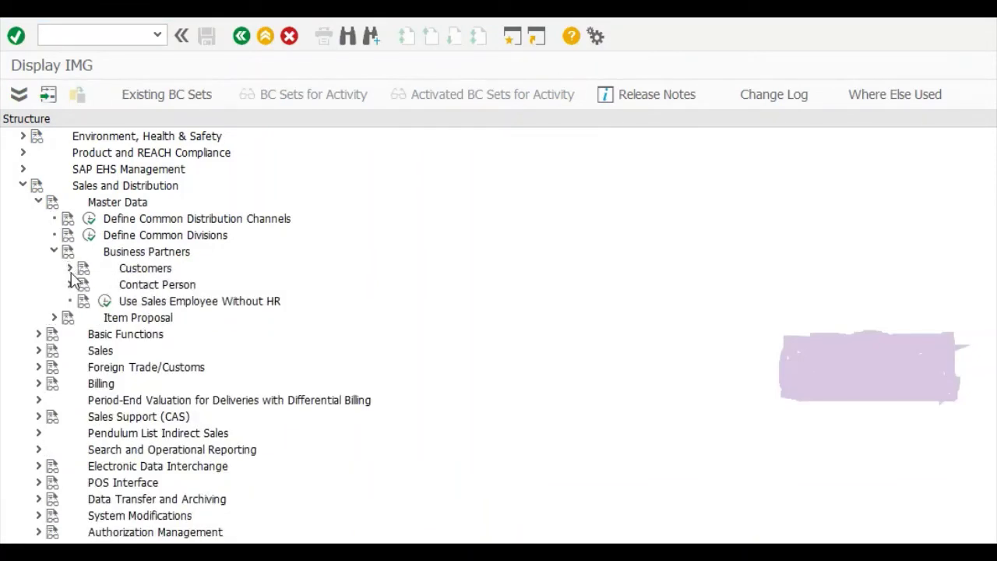
pyautogui.click(69, 268)
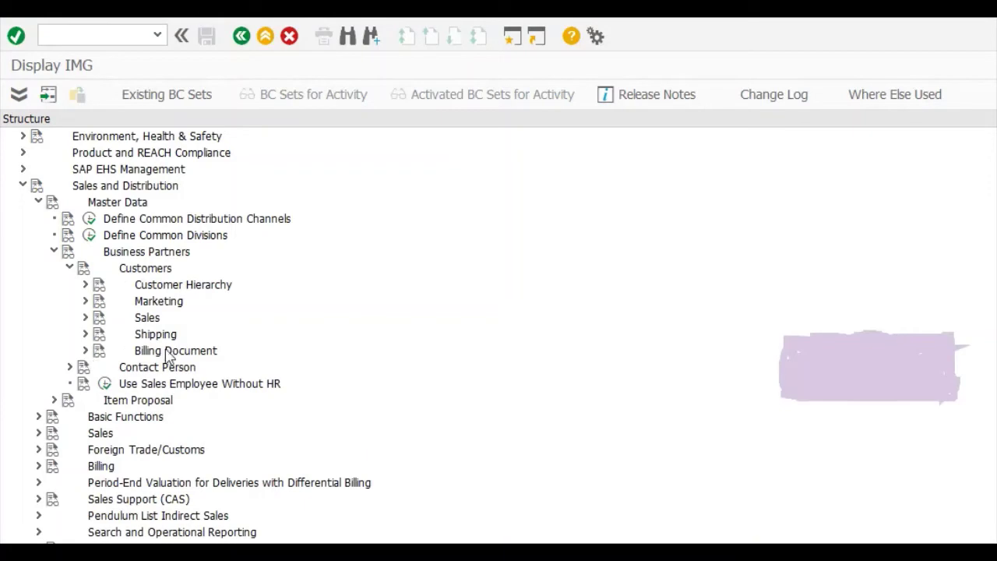
pyautogui.click(86, 352)
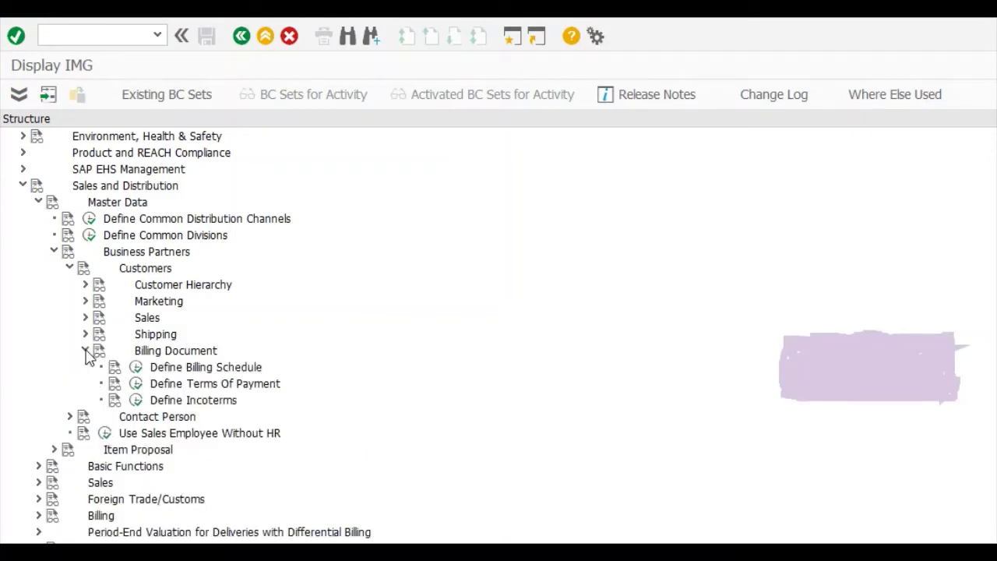
pyautogui.click(137, 385)
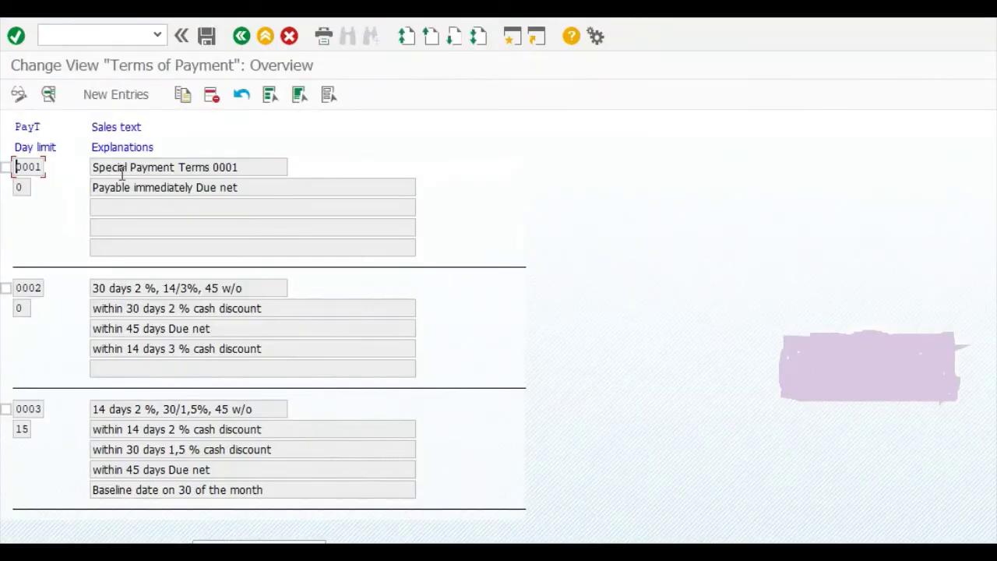
# Step: Start a new terms of payment entry with the payment terms key z030
pyautogui.click(117, 96)
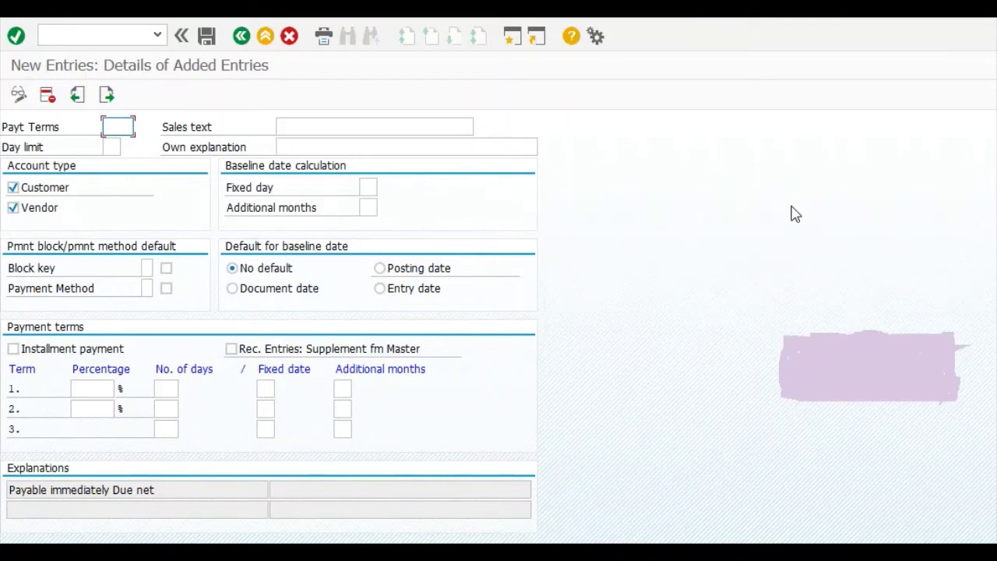
pyautogui.write('0030')
pyautogui.click(110, 127)
pyautogui.press('Delete')
pyautogui.write('z030')
pyautogui.click(353, 127)
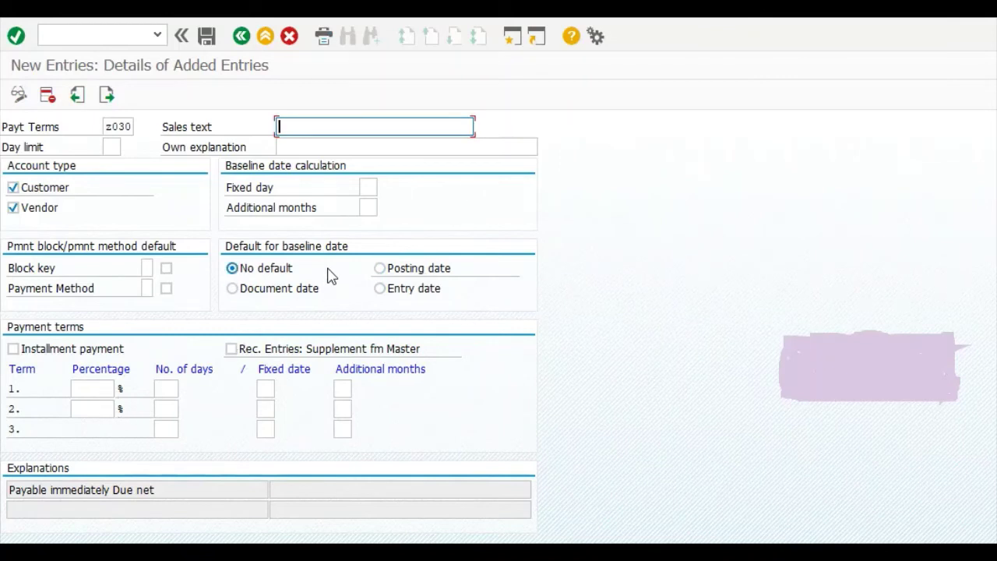
# Step: Set the first payment term to a 3 % discount within 10 days
pyautogui.click(99, 389)
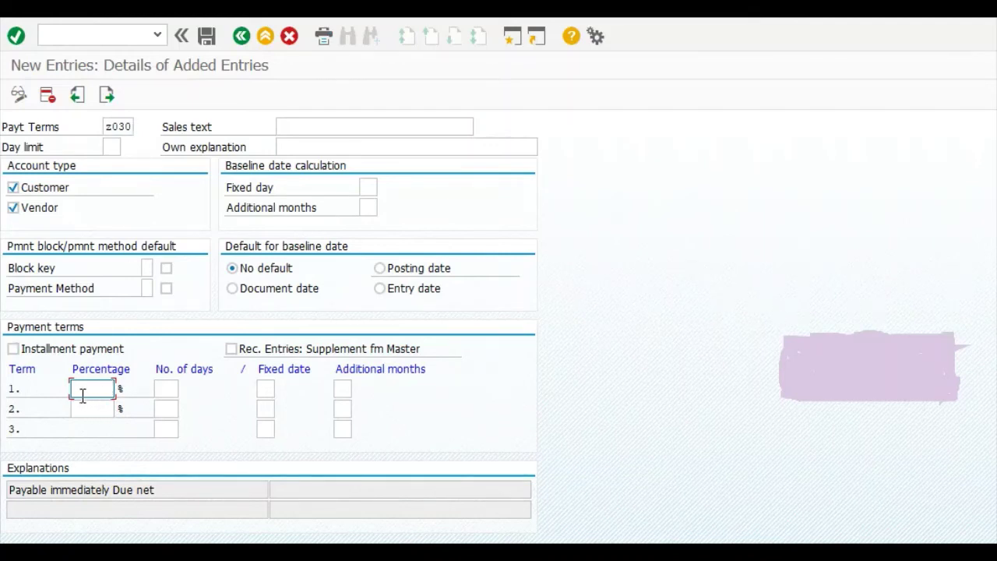
pyautogui.click(160, 388)
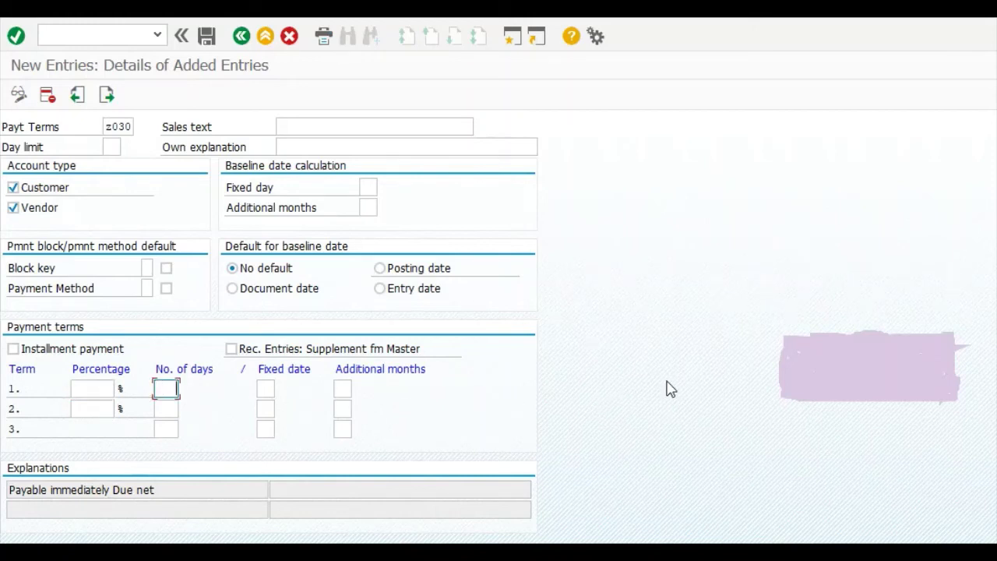
pyautogui.write('10')
pyautogui.click(90, 389)
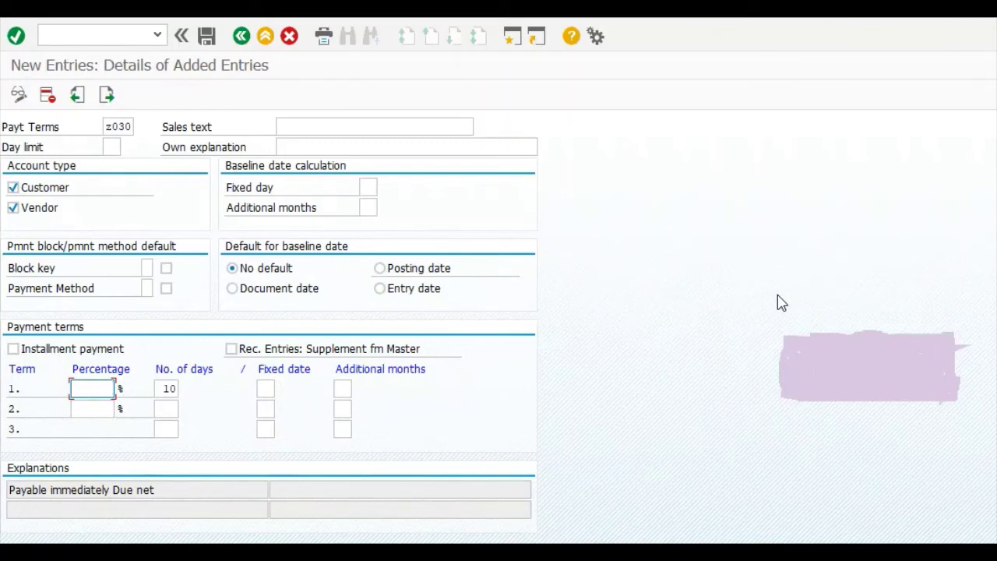
pyautogui.write('3')
# Step: Set the second payment term to 1 % within 15 days and the third term to 30 days
pyautogui.click(167, 408)
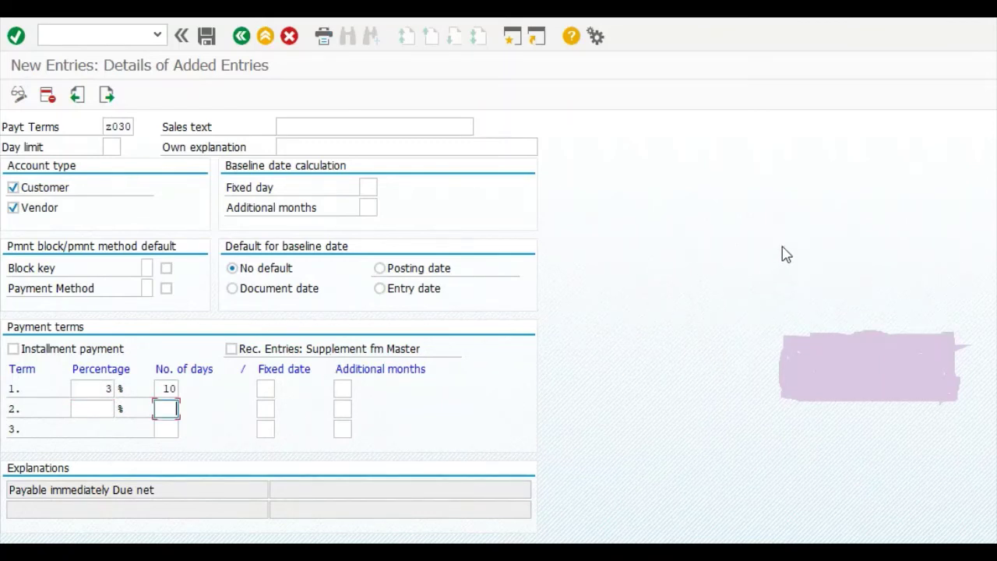
pyautogui.write('15')
pyautogui.click(85, 408)
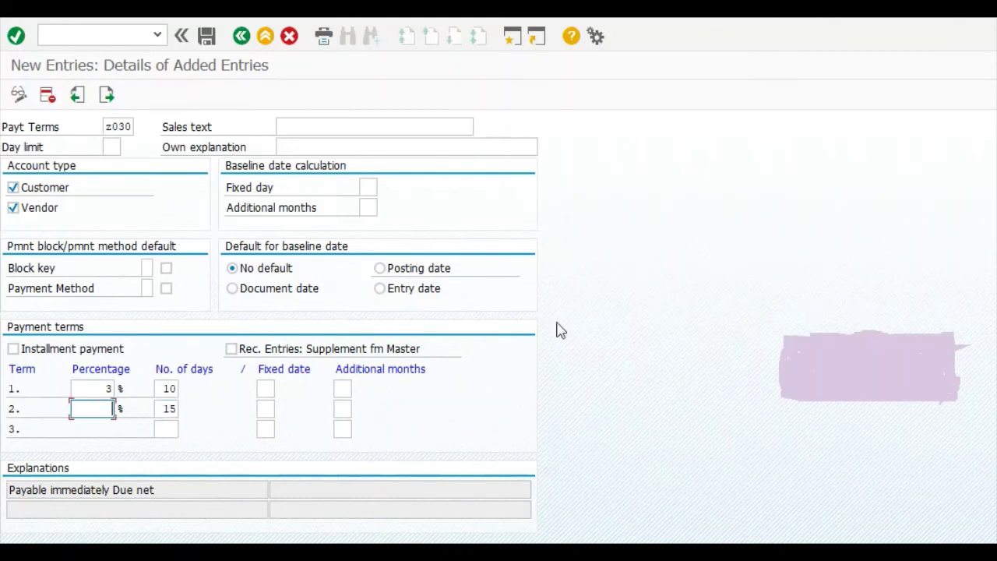
pyautogui.write('1')
pyautogui.click(166, 430)
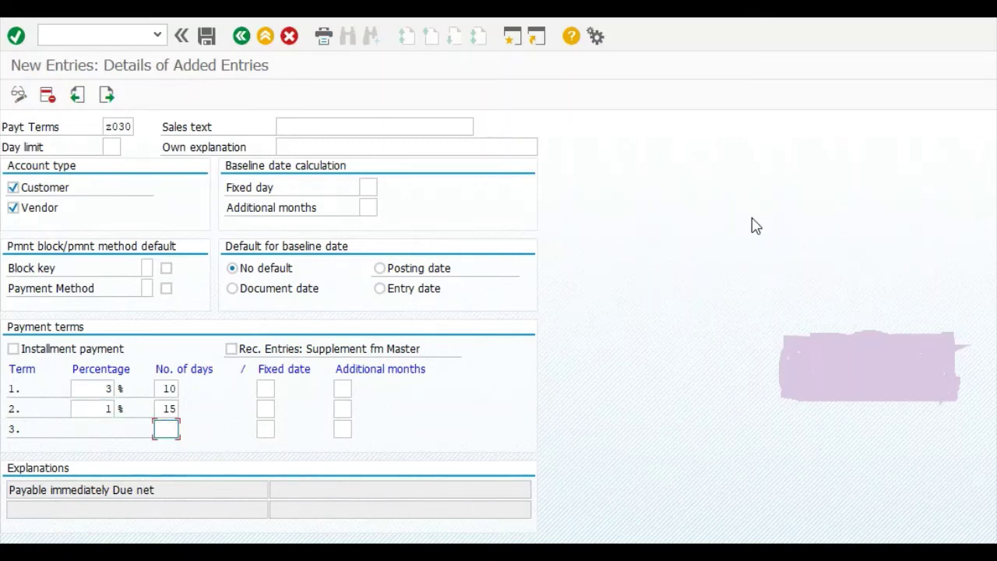
pyautogui.write('30')
# Step: Clear the values entered in the new payment terms entry
pyautogui.press('BackSpace')
pyautogui.press('BackSpace')
pyautogui.click(176, 408)
pyautogui.press('BackSpace')
pyautogui.press('BackSpace')
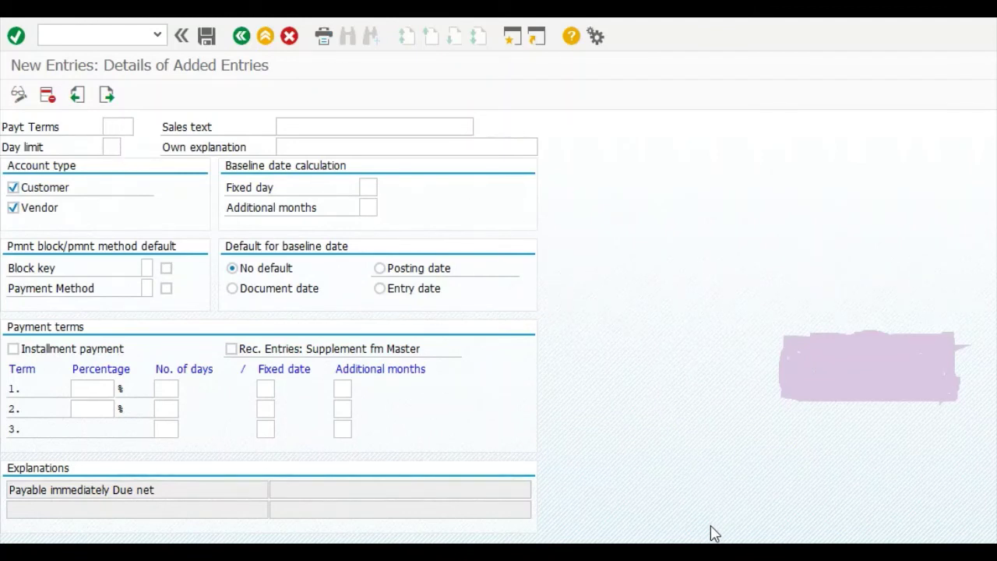
# Step: Switch to the whiteboard page with the order, delivery and invoice dates and underline the invoice date
pyautogui.click(740, 554)
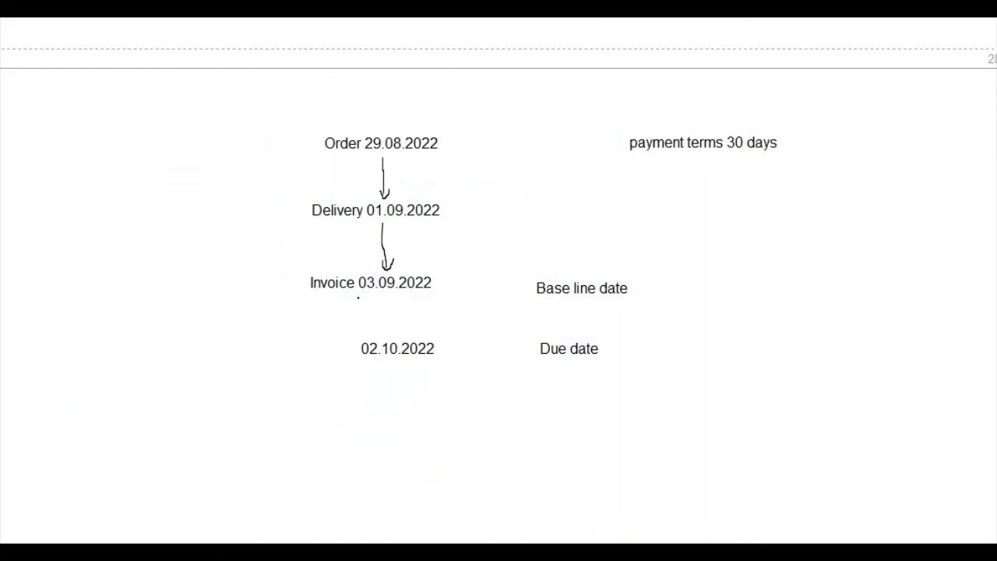
pyautogui.moveTo(371, 303); pyautogui.dragTo(393, 304)
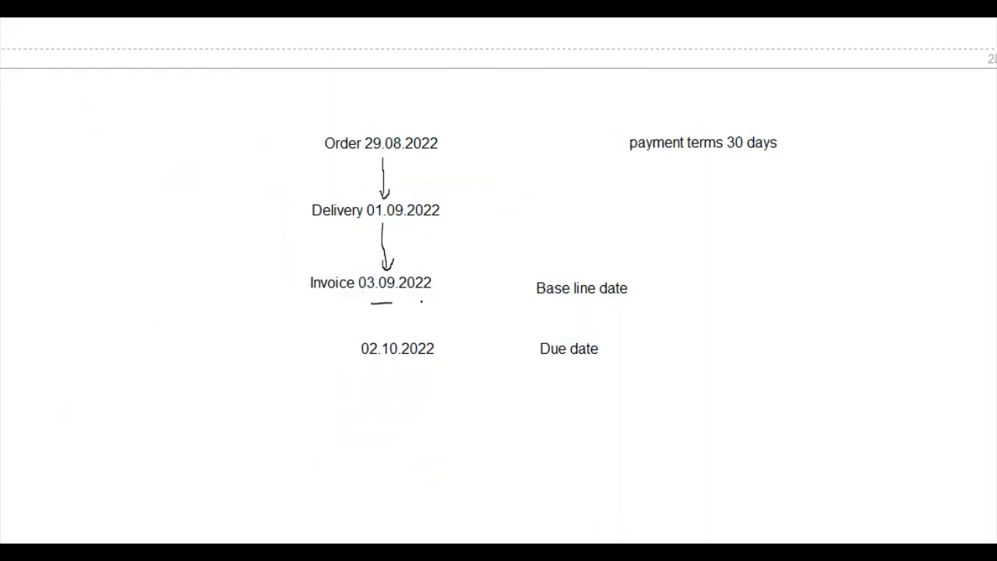